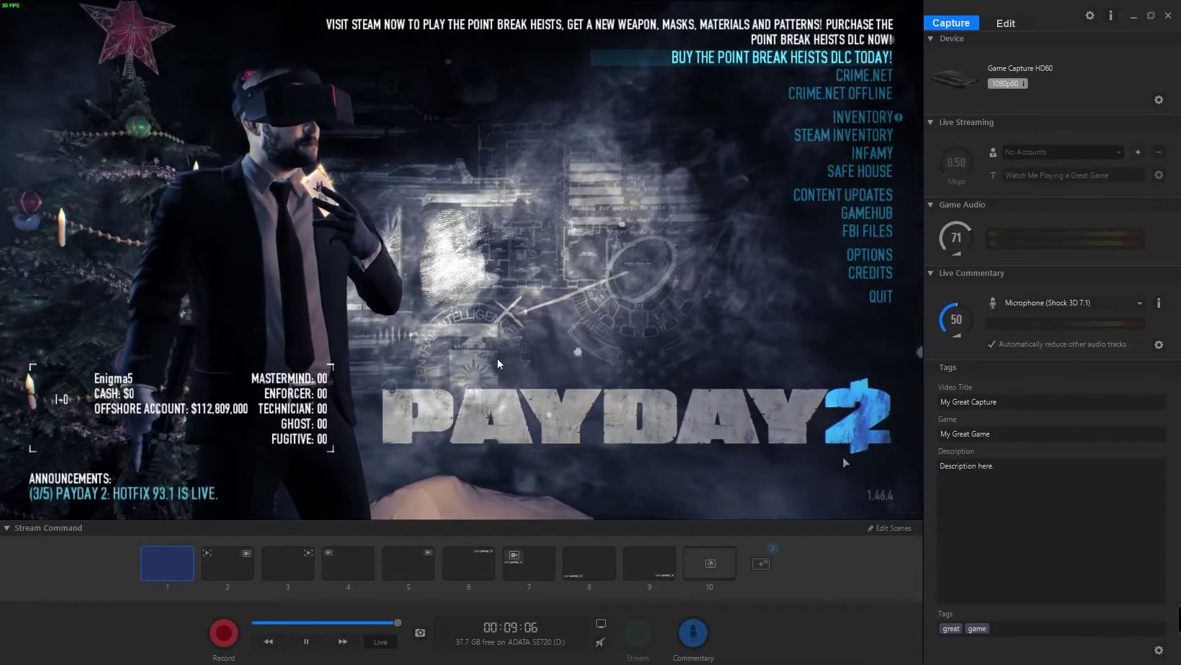
- Toggle the Payday 2 preview between full screen and windowed view several times, ending in full screen
double_click(497, 363)
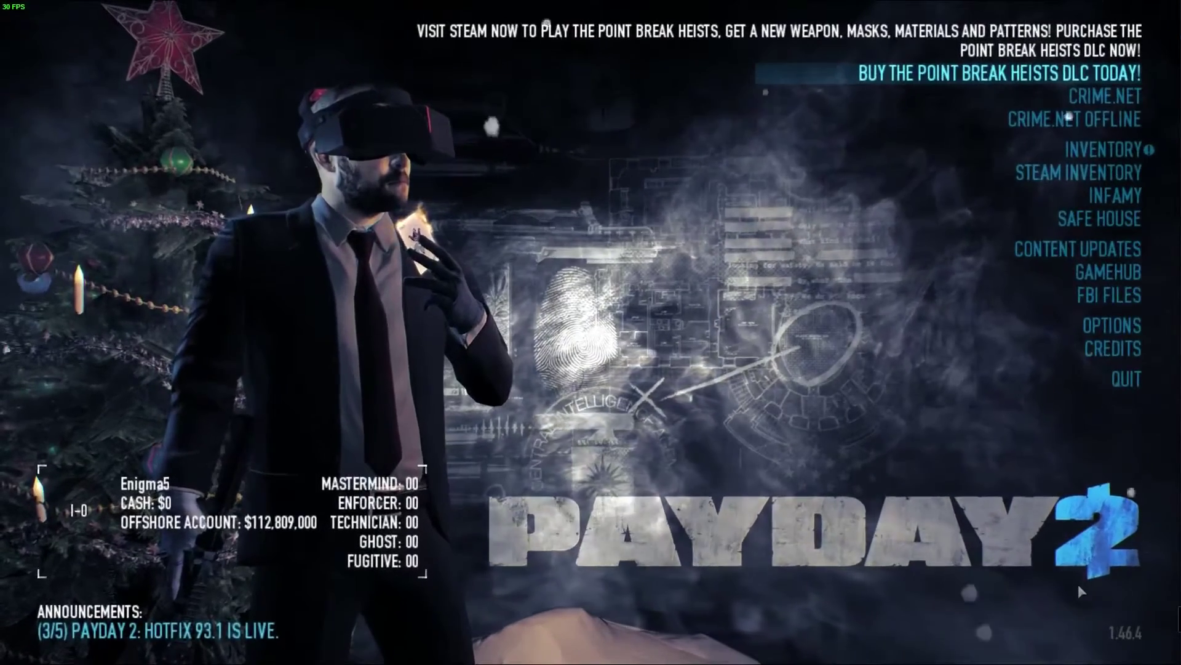
double_click(685, 407)
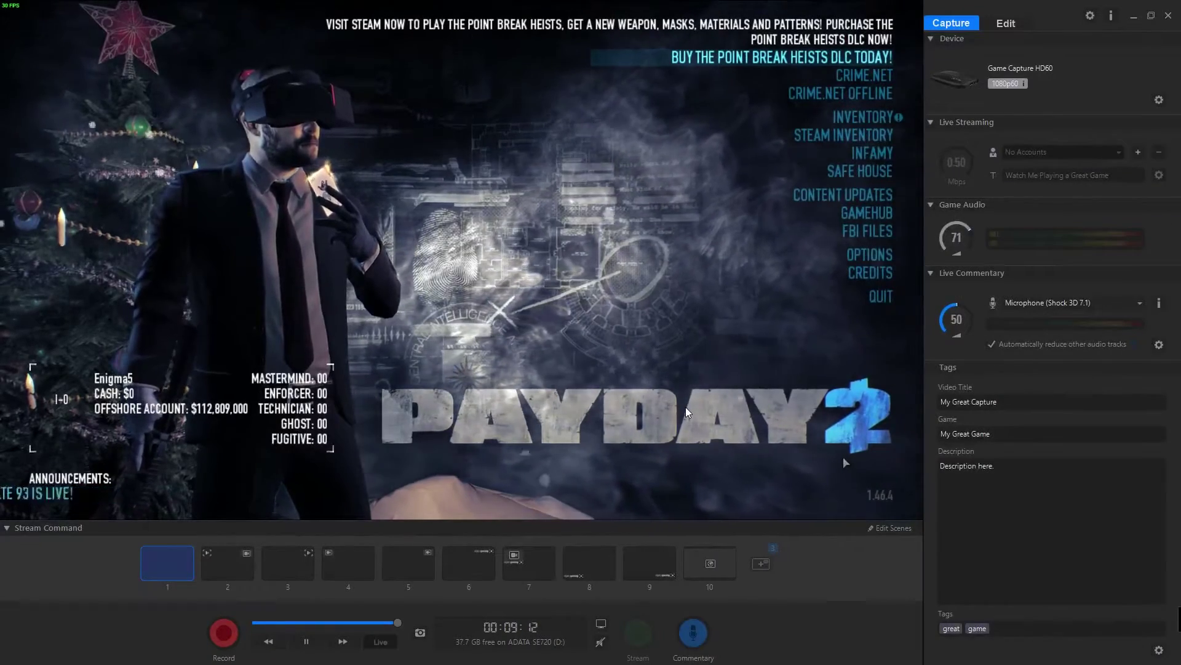
double_click(685, 408)
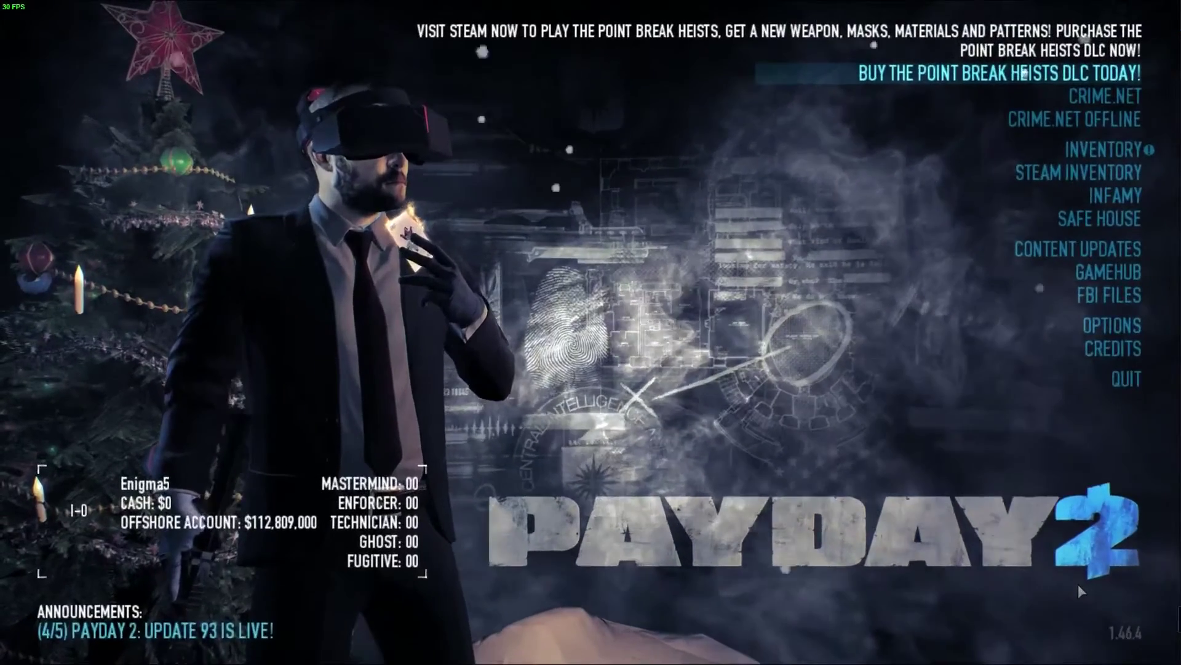
double_click(777, 406)
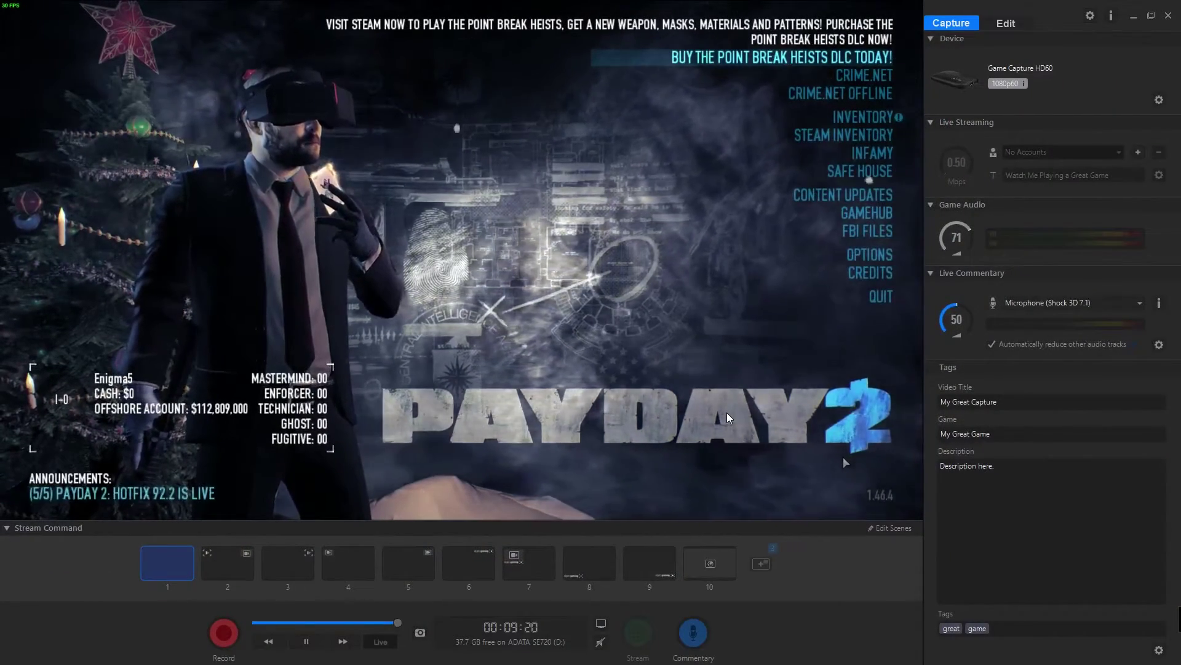
double_click(727, 416)
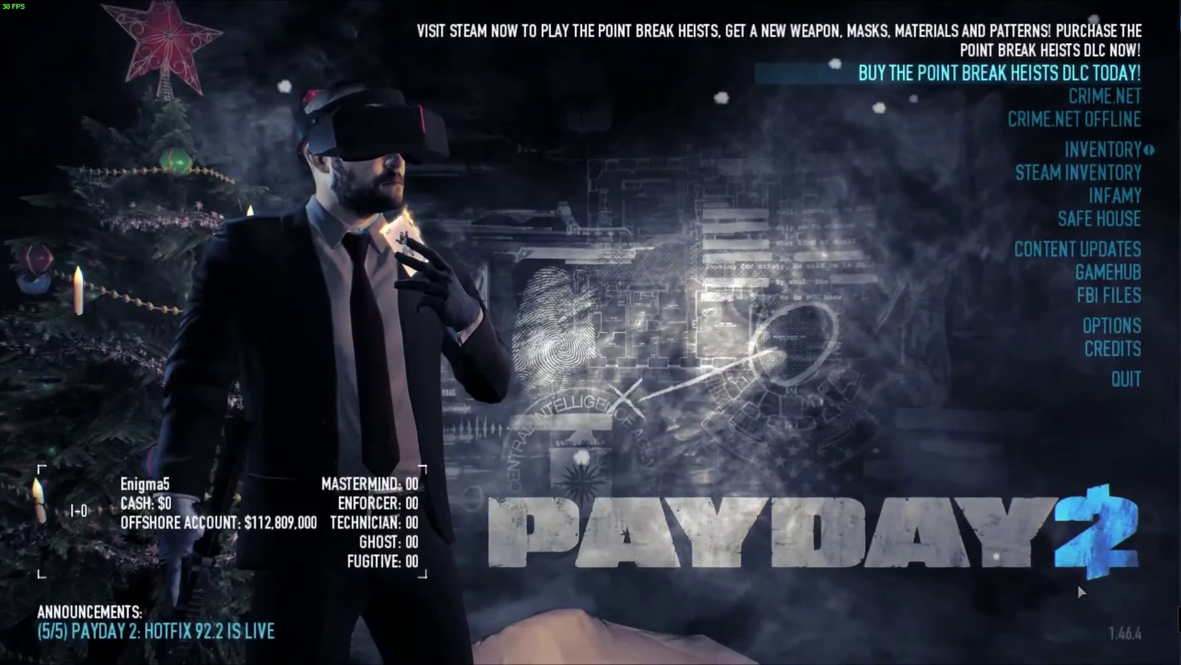
double_click(644, 423)
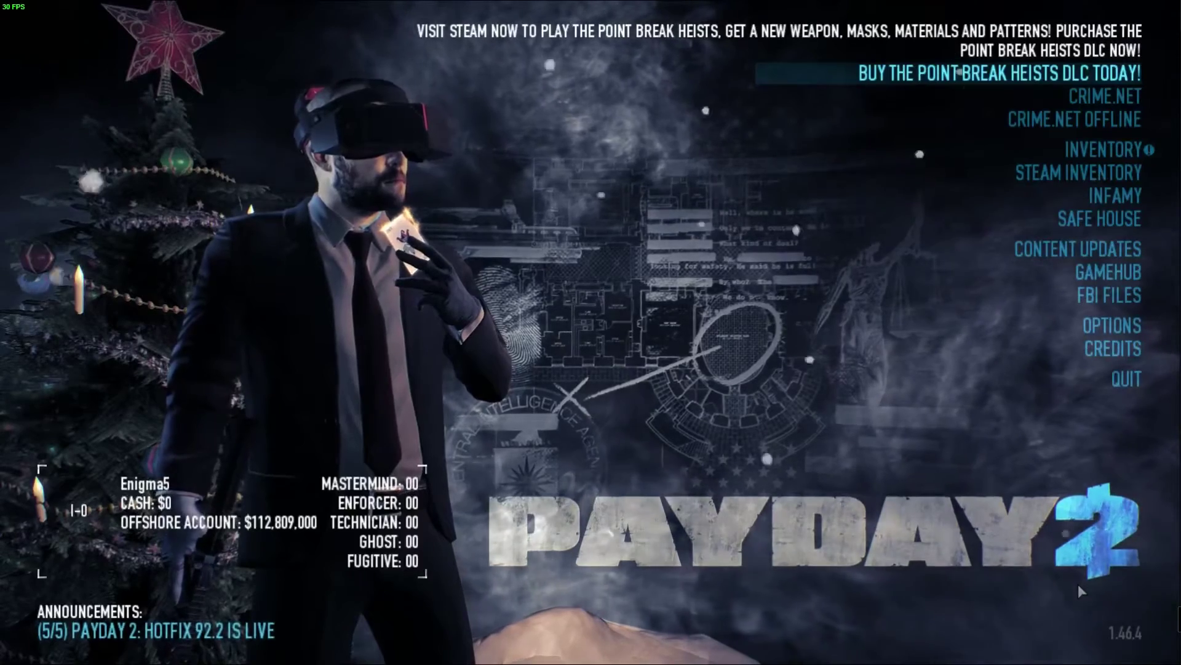
- Exit full screen, enlarge the preview again, then return to the windowed capture layout
key("Escape")
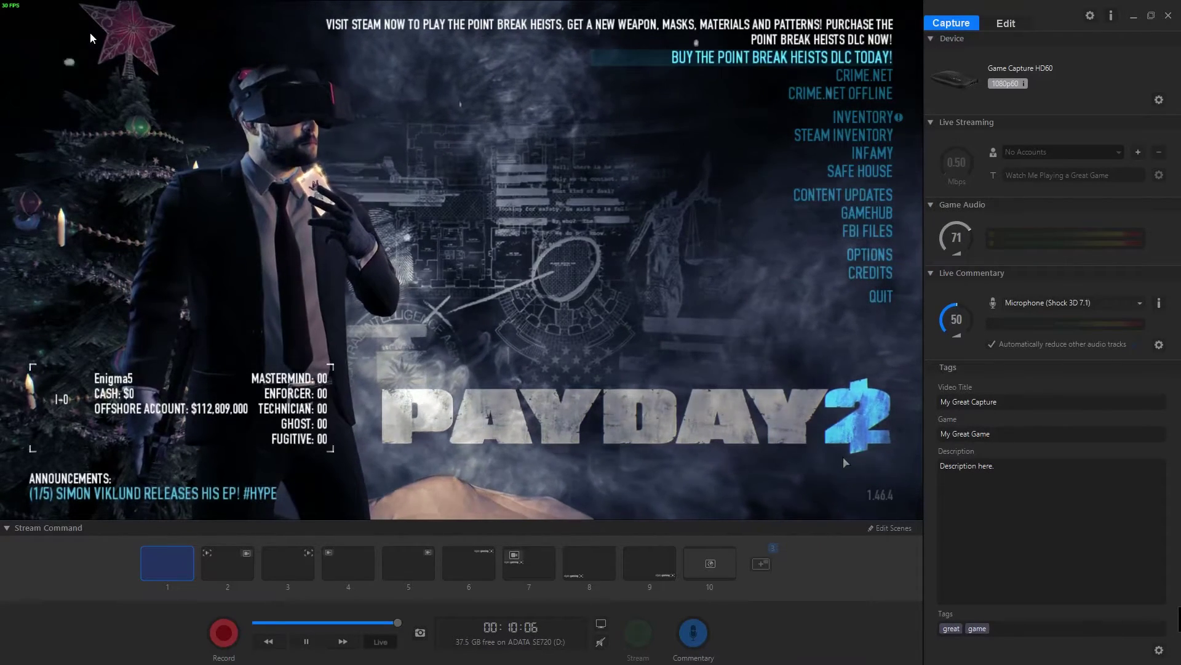
double_click(158, 86)
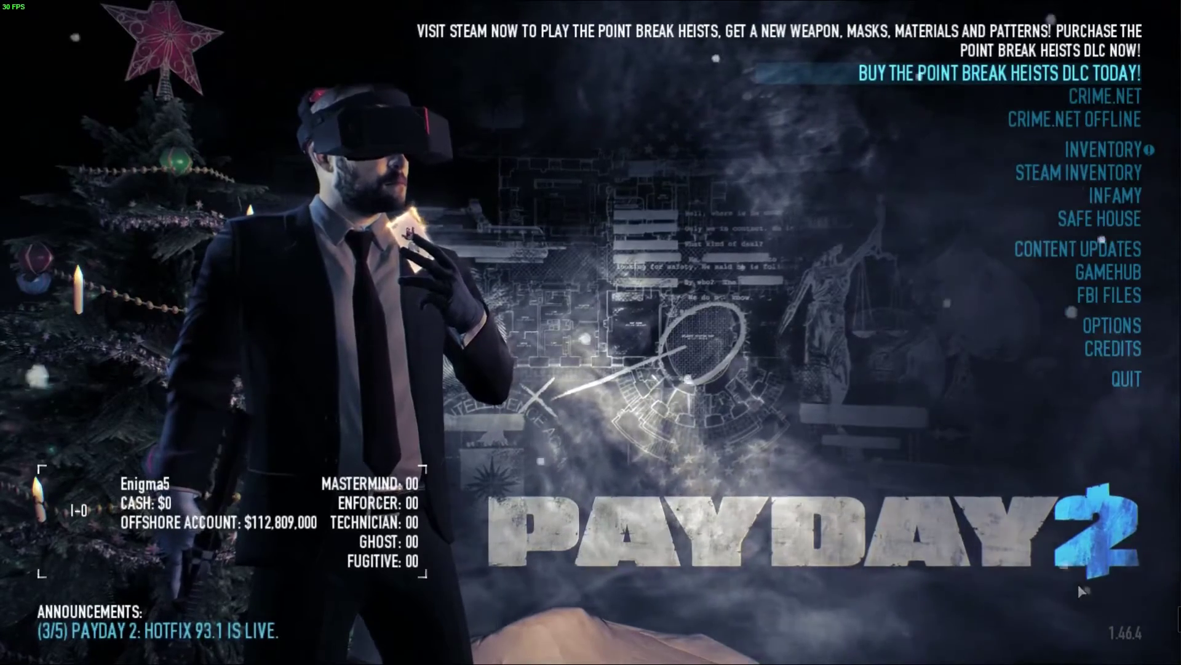
key("Escape")
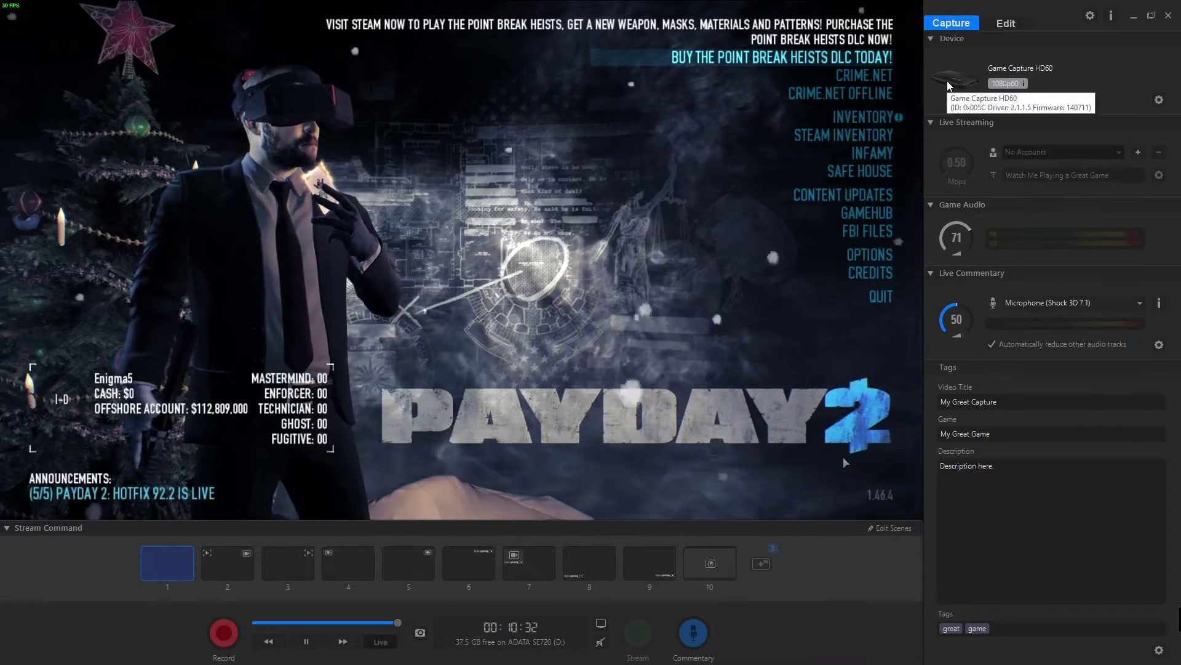
- Open the HD60 device settings and keep Xbox One input and HD 1080 profile selected
left_click(1160, 102)
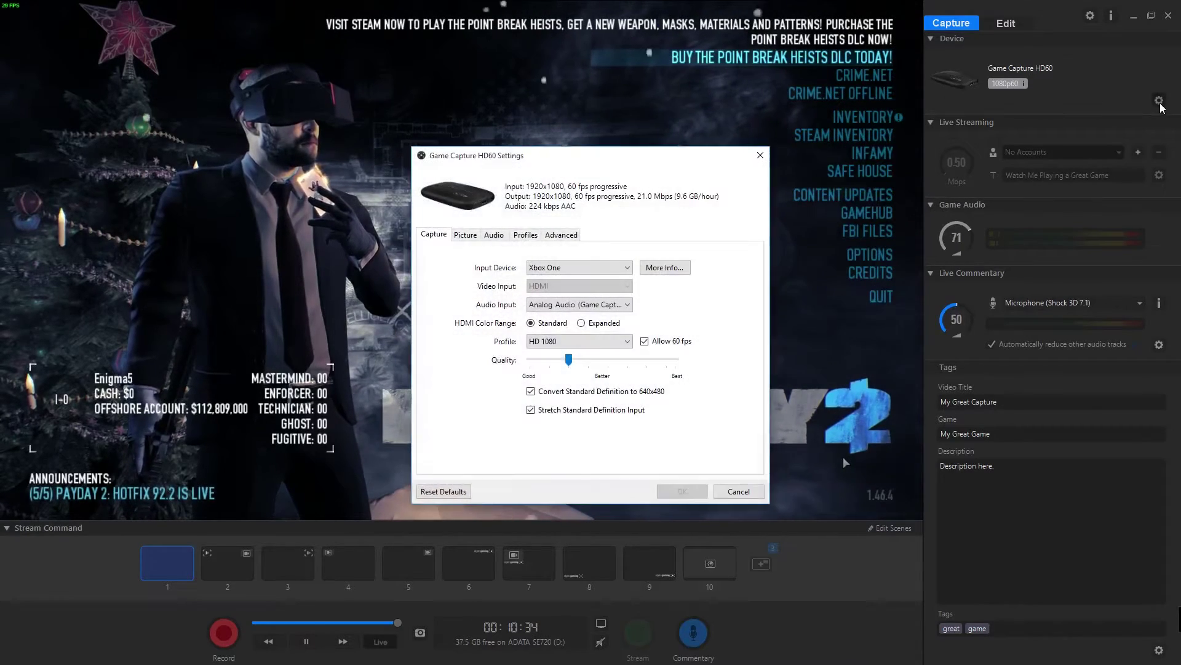
left_click(592, 267)
left_click(596, 264)
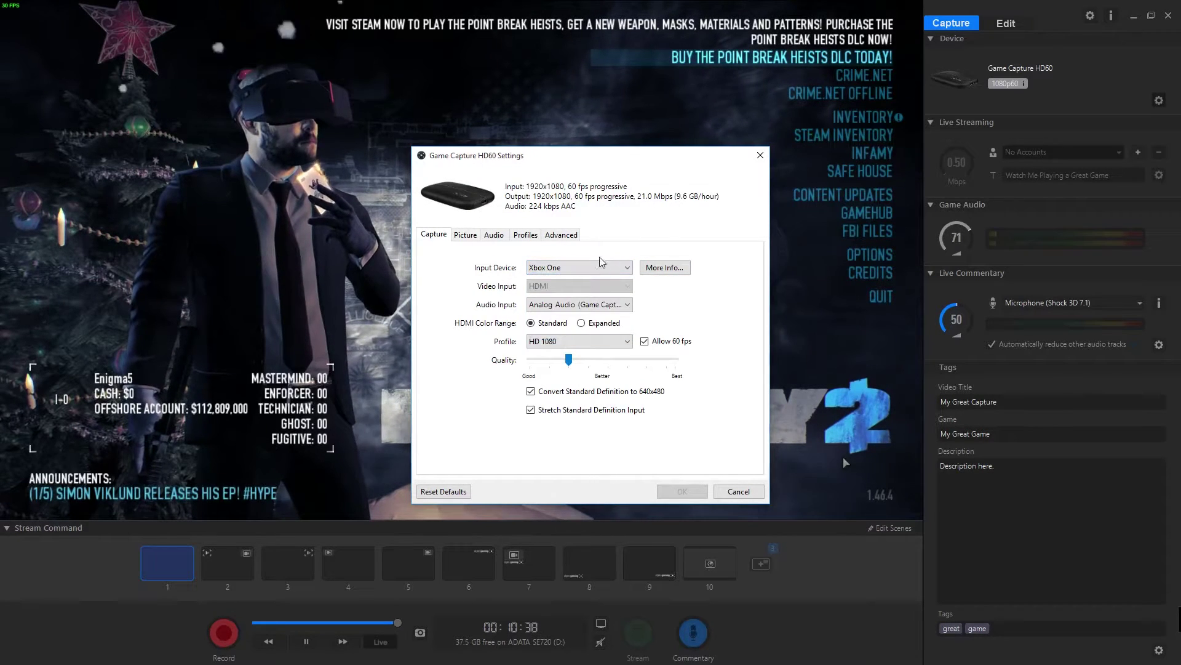
left_click(585, 266)
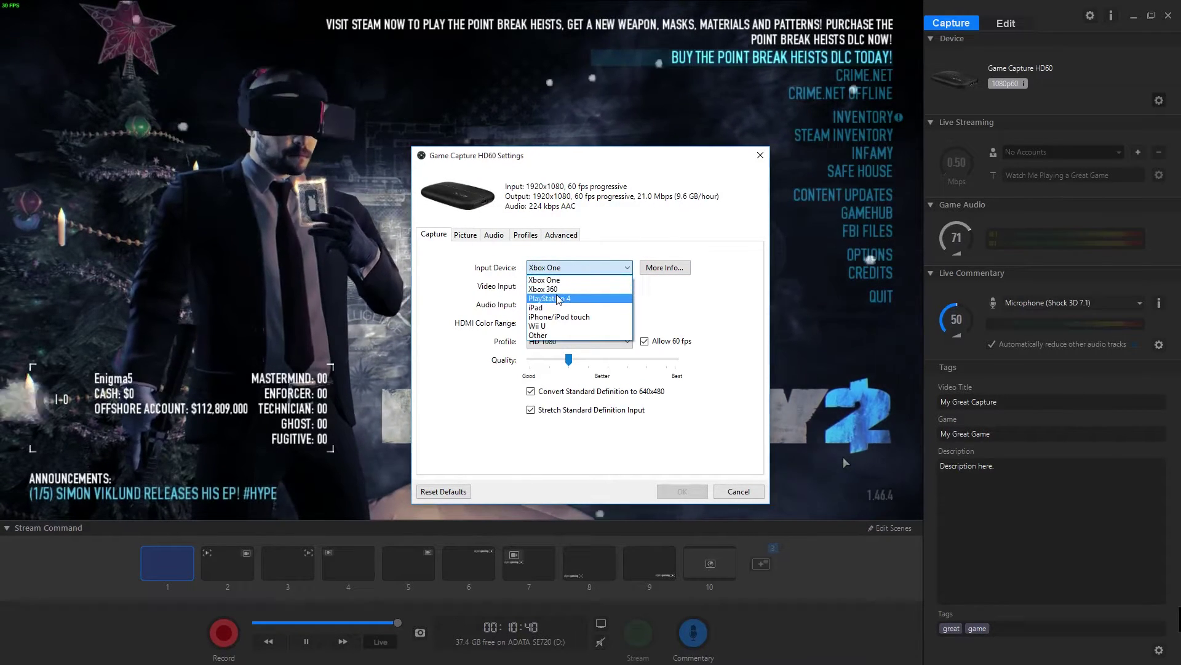
key("Up")
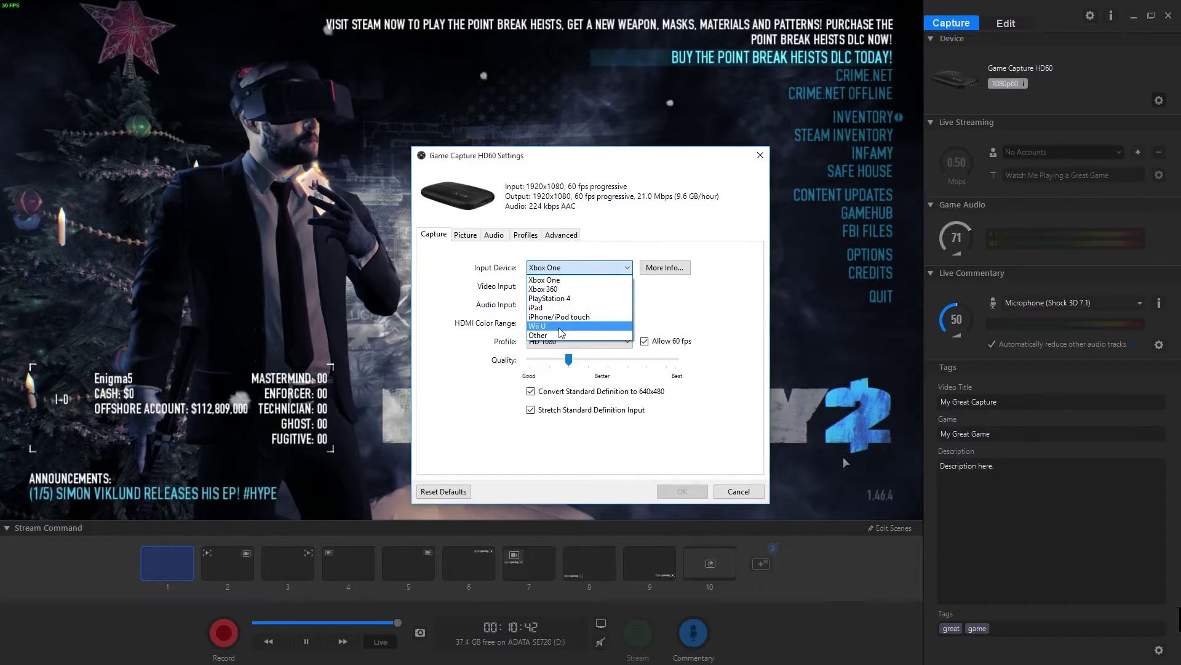
left_click(554, 280)
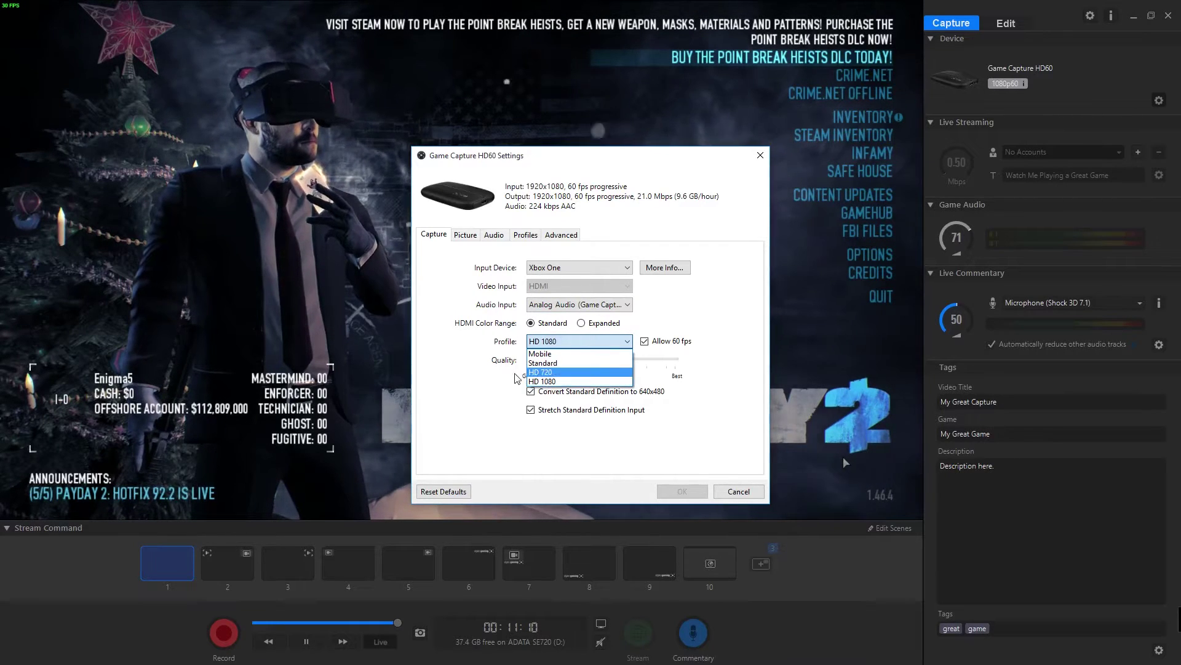
left_click(484, 386)
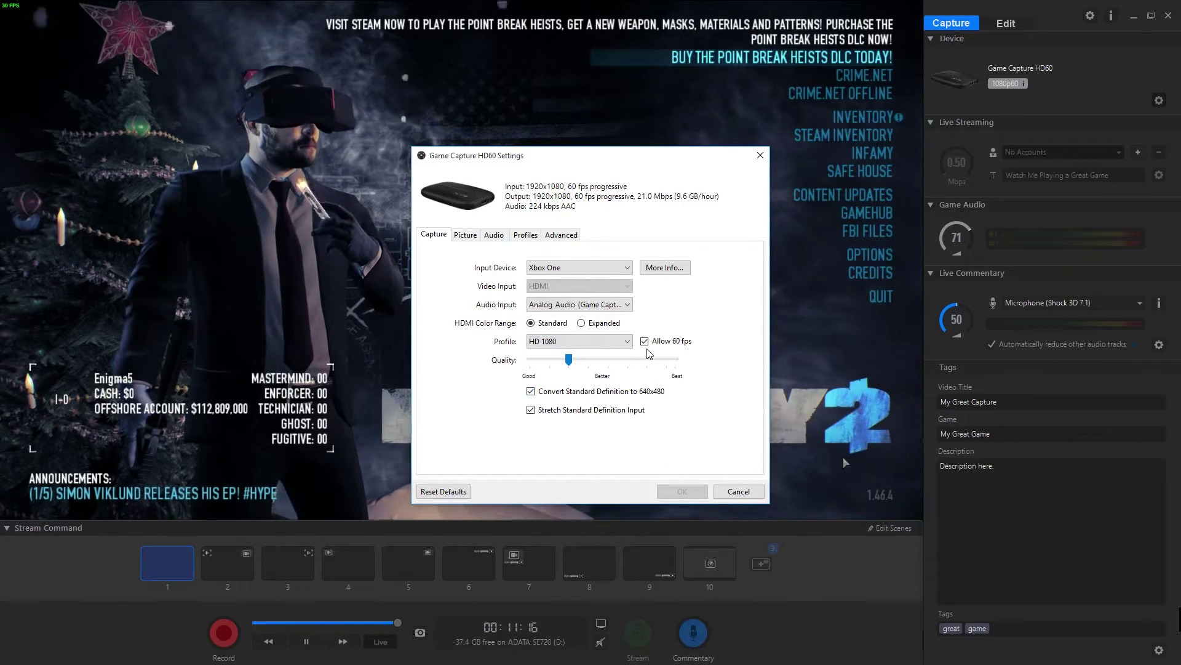
left_click(457, 236)
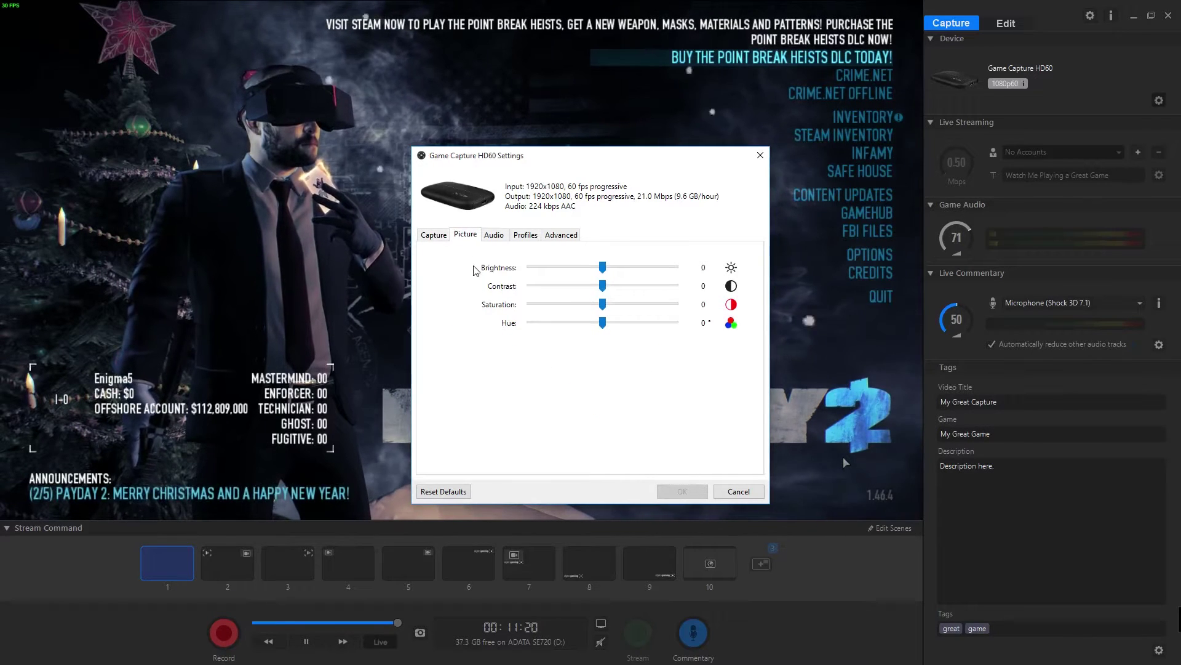
- Review the Audio, Profiles and Advanced settings pages, then cancel the HD60 Settings dialog
left_click(494, 237)
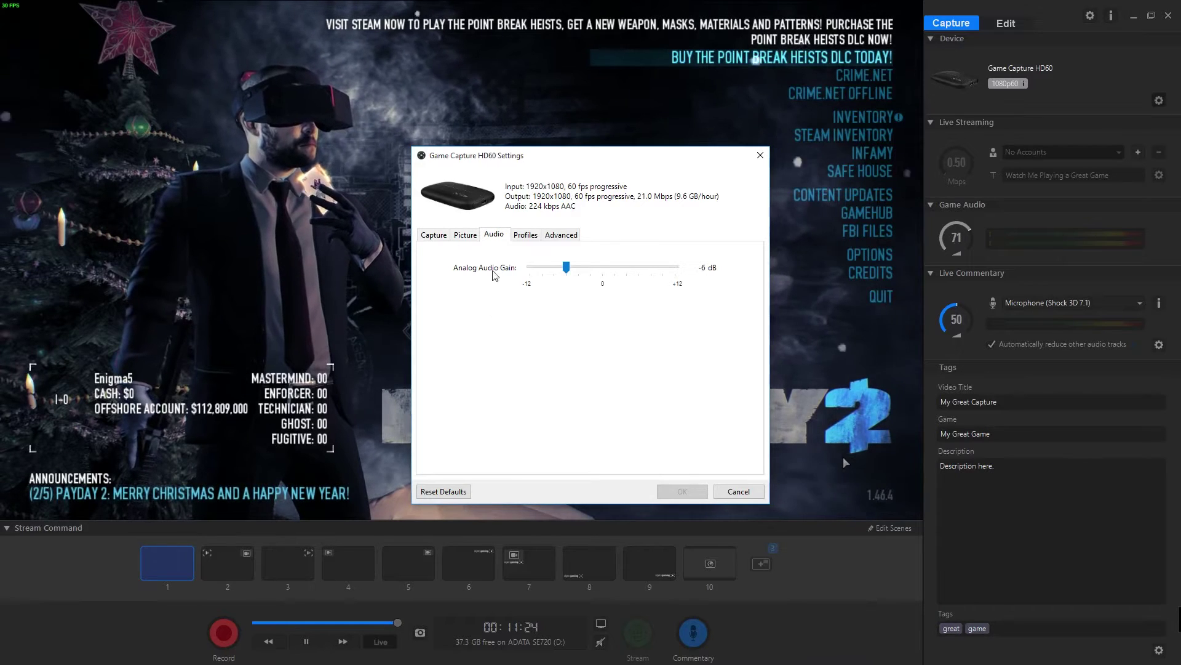
left_click(524, 235)
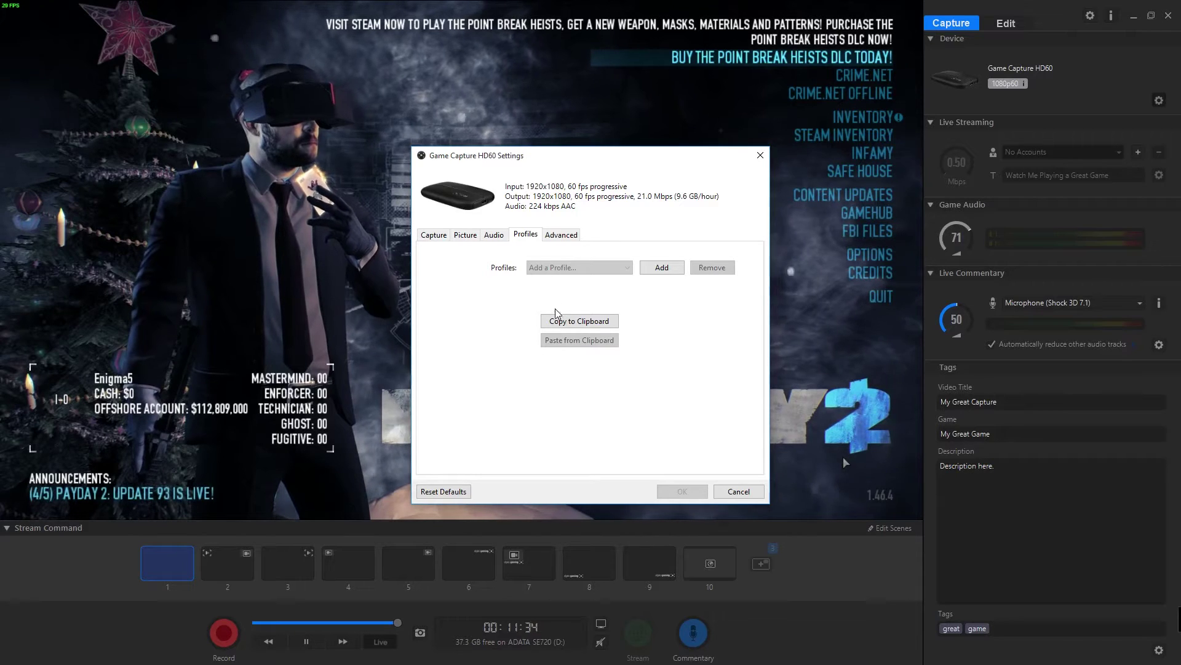
left_click(561, 236)
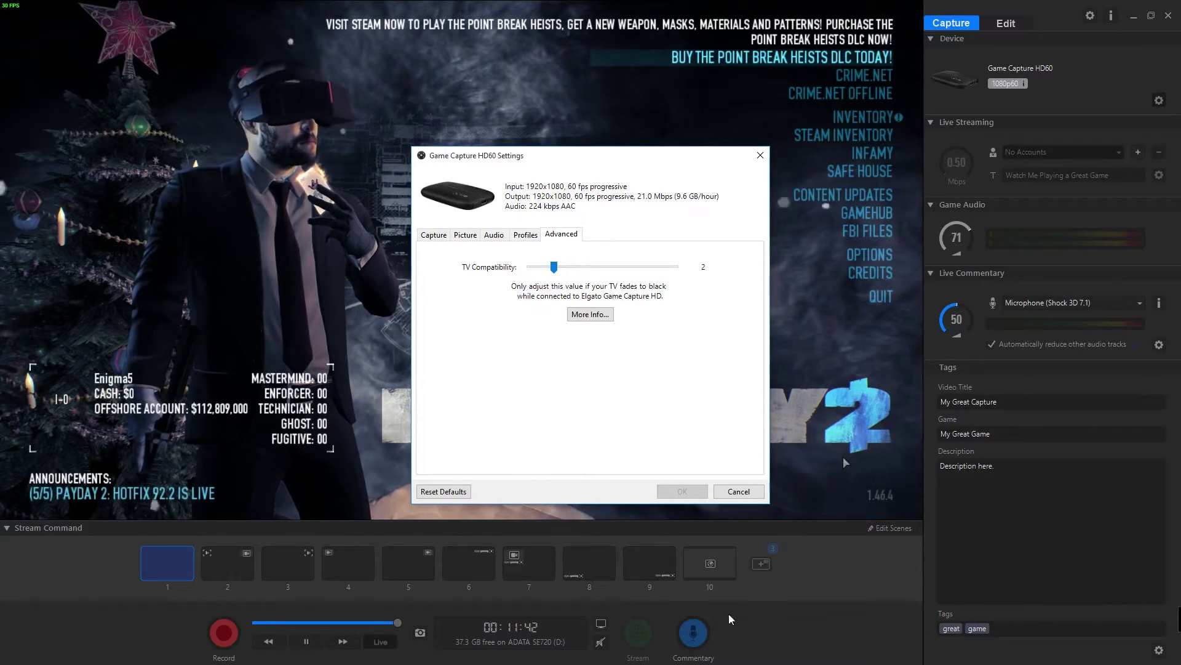
left_click(739, 491)
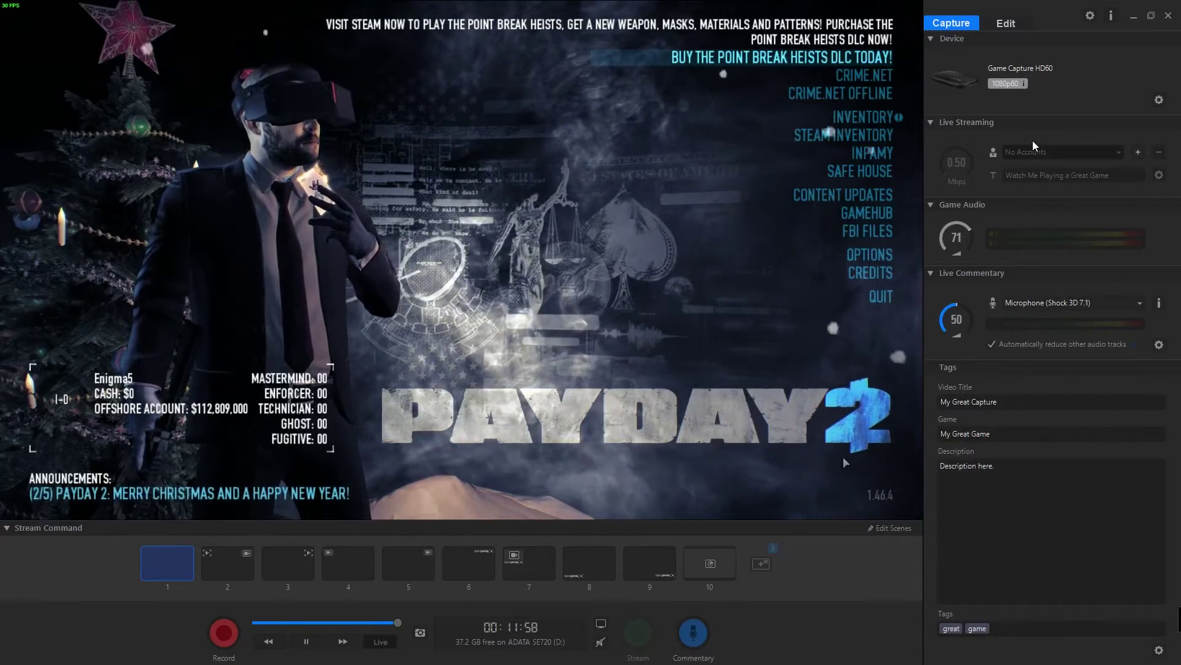
left_click(1136, 156)
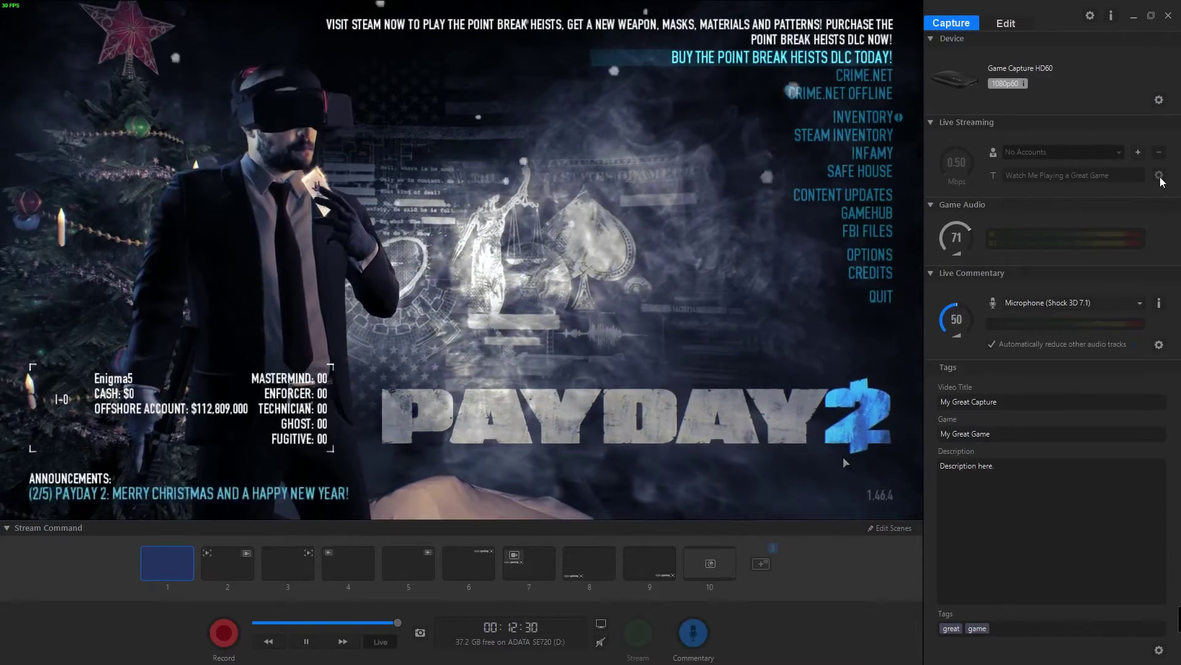
left_click(1138, 153)
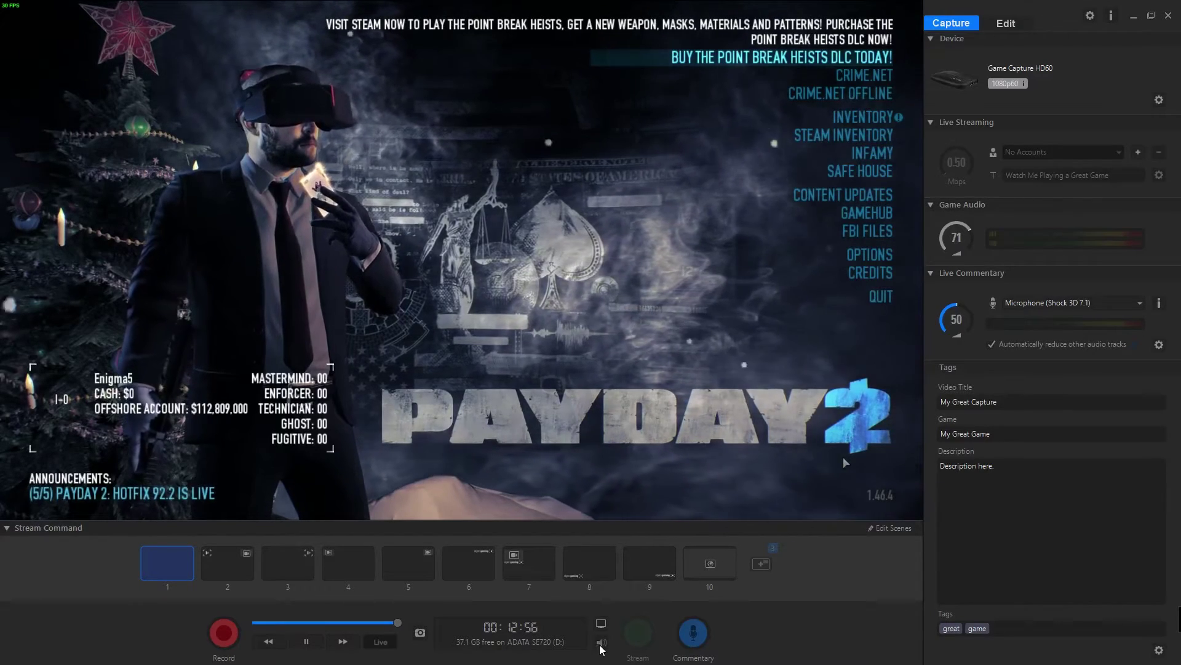
- Mute the preview audio using the speaker icon, then enlarge the preview to full screen
left_click(601, 642)
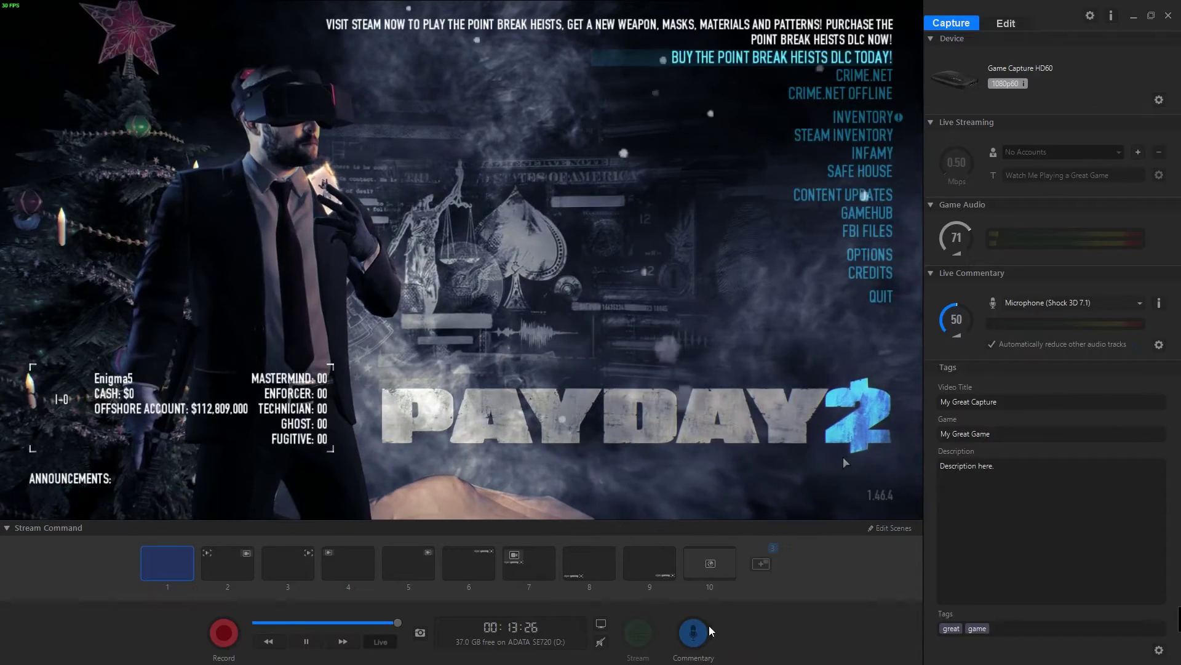
double_click(880, 368)
double_click(806, 500)
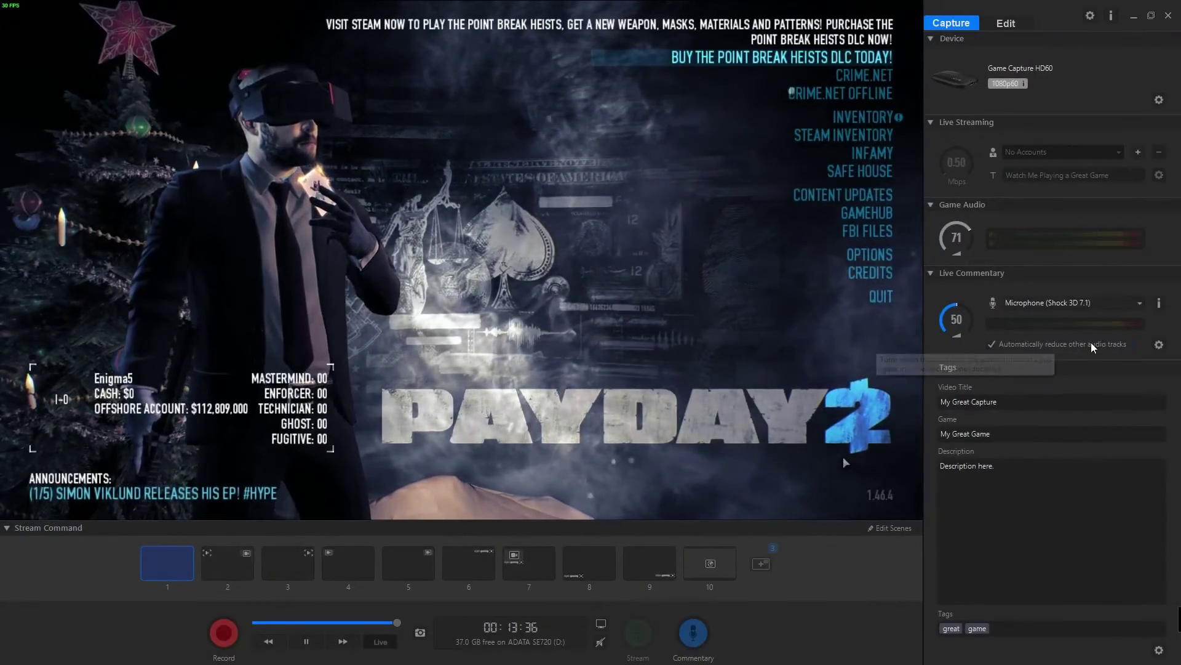
left_click(1159, 347)
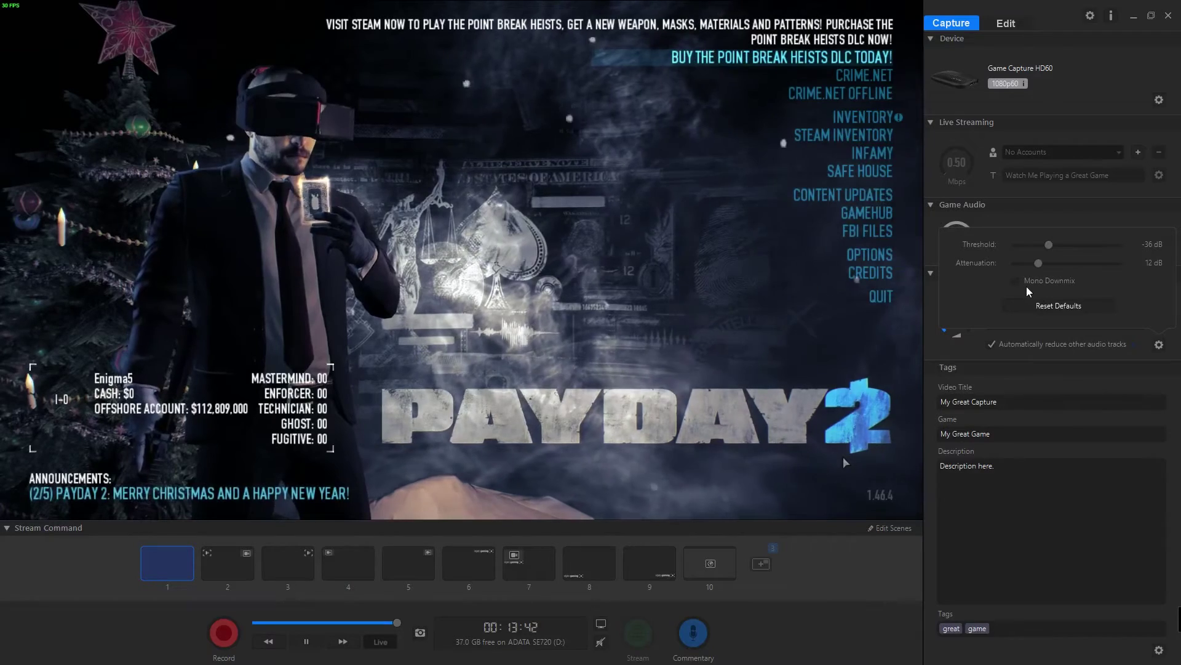
left_click(1087, 353)
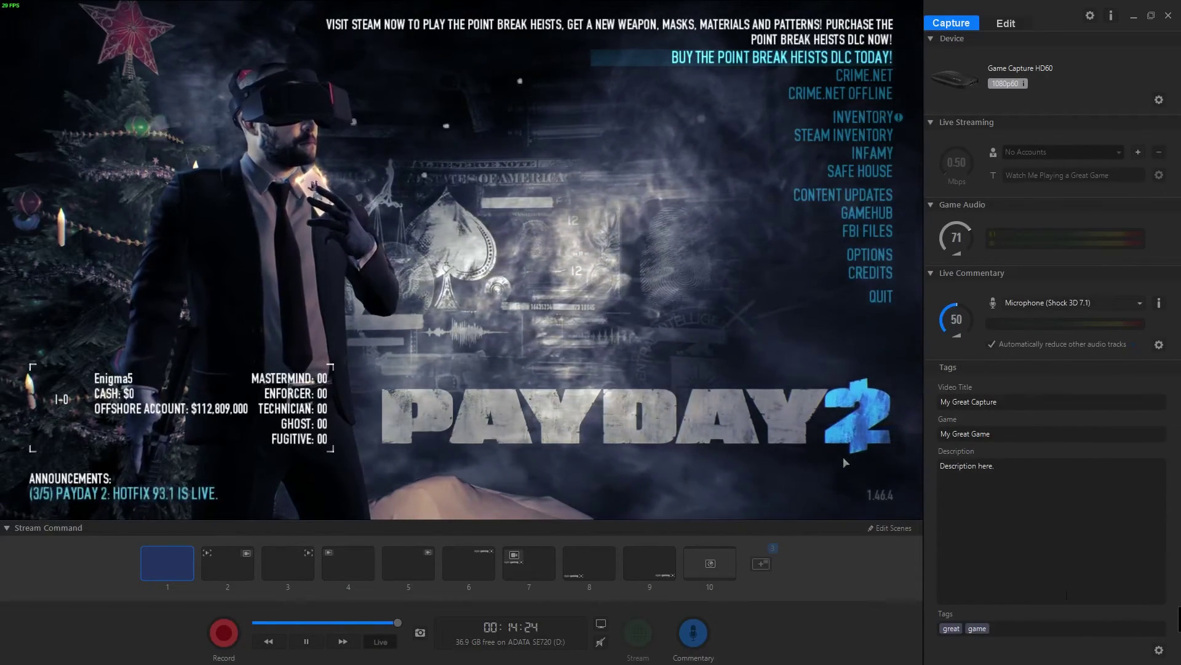
left_click(1158, 650)
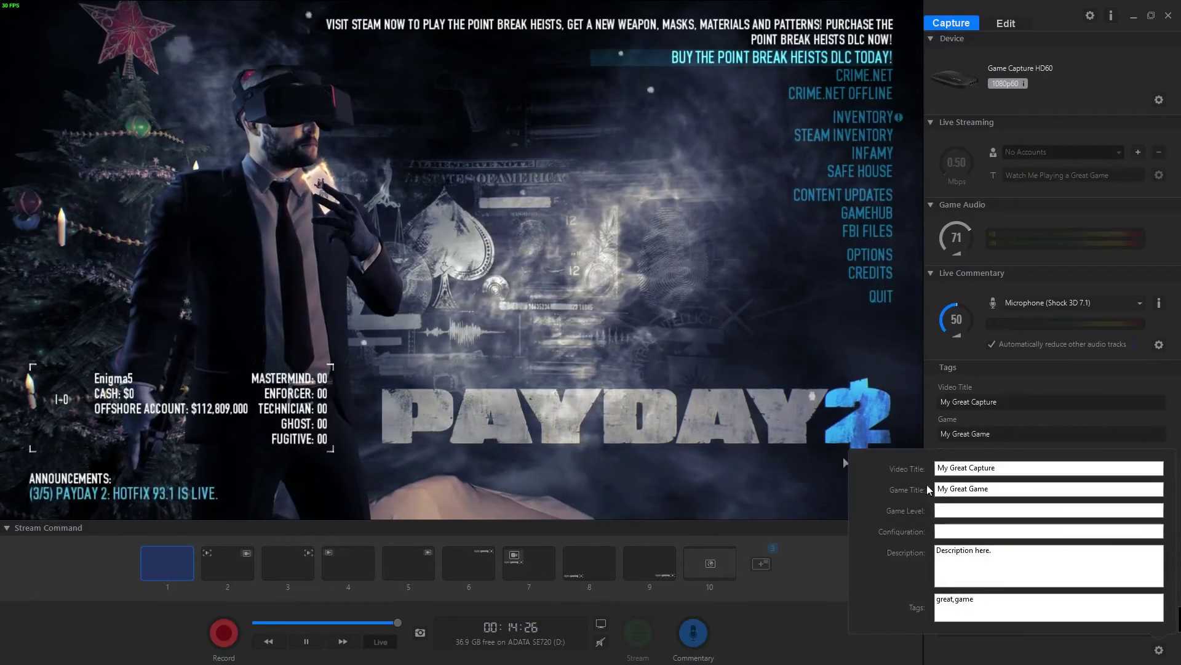
left_click(1158, 651)
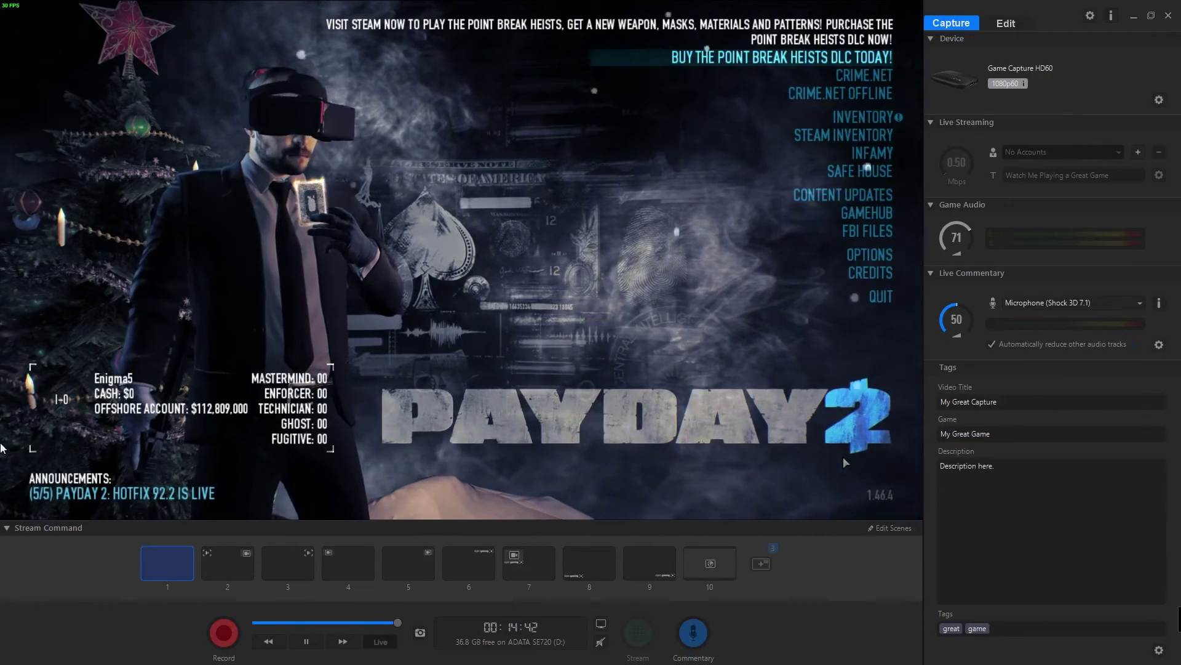
left_click(228, 558)
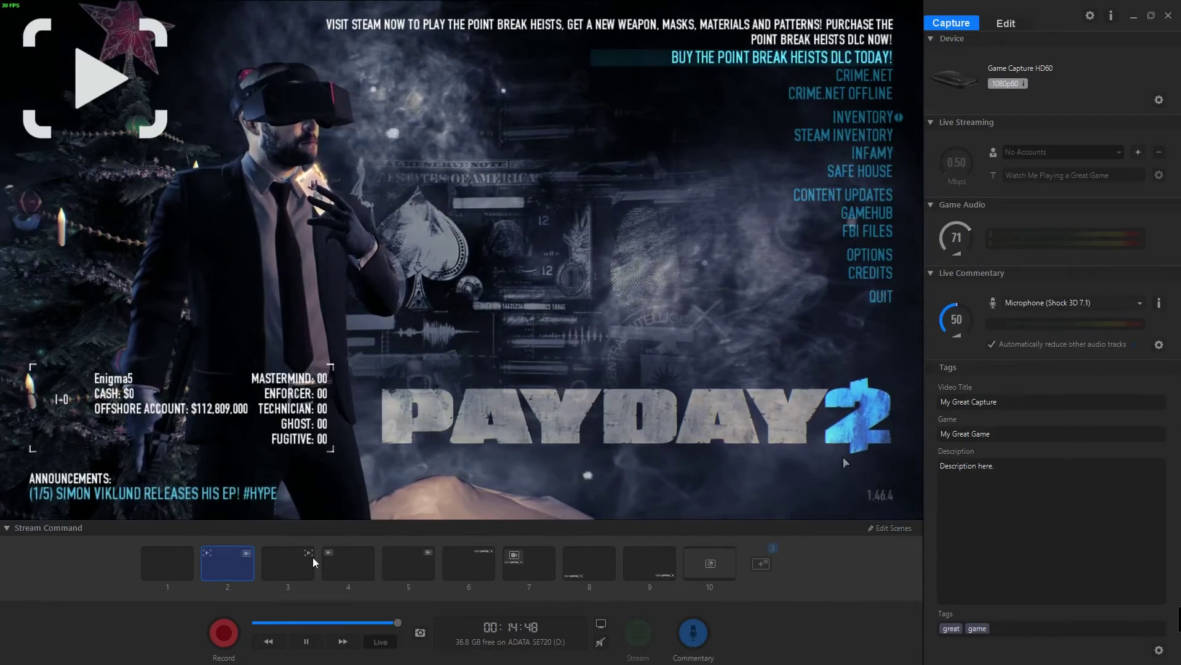
left_click(301, 568)
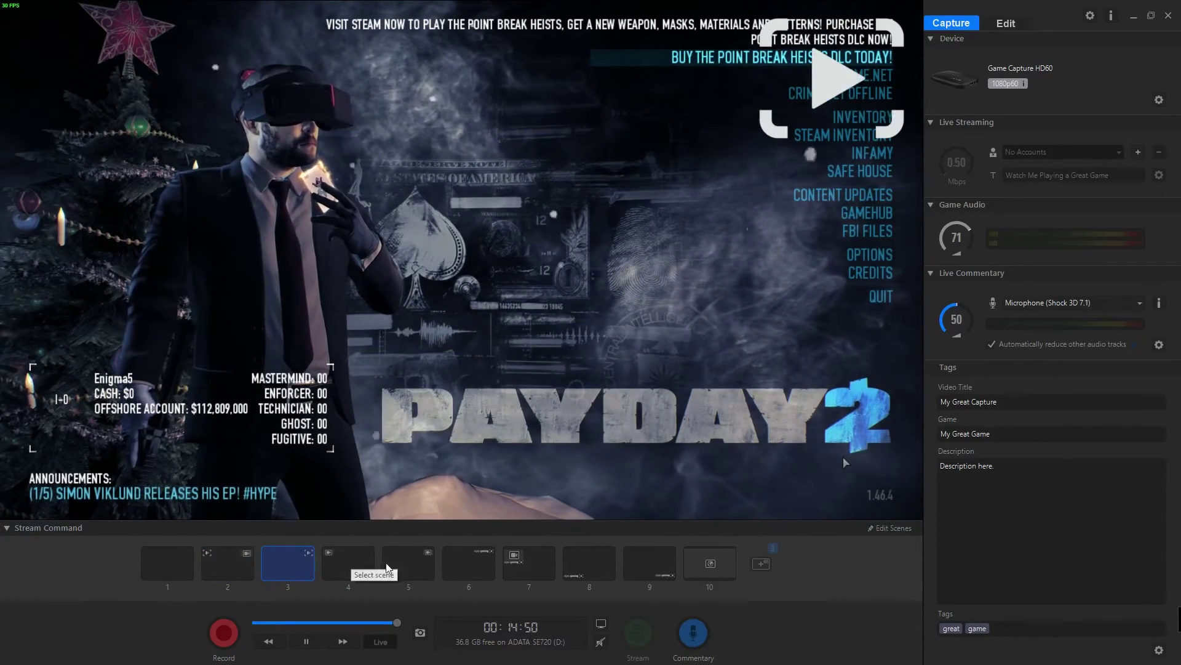
left_click(707, 574)
left_click(574, 560)
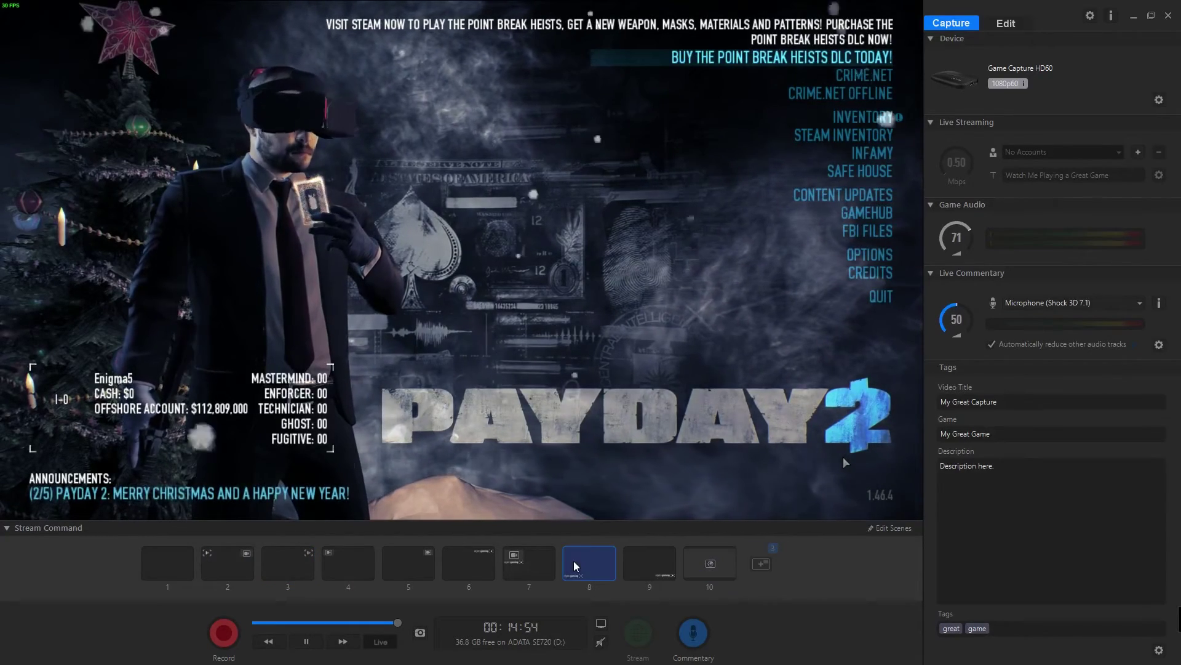
left_click(667, 567)
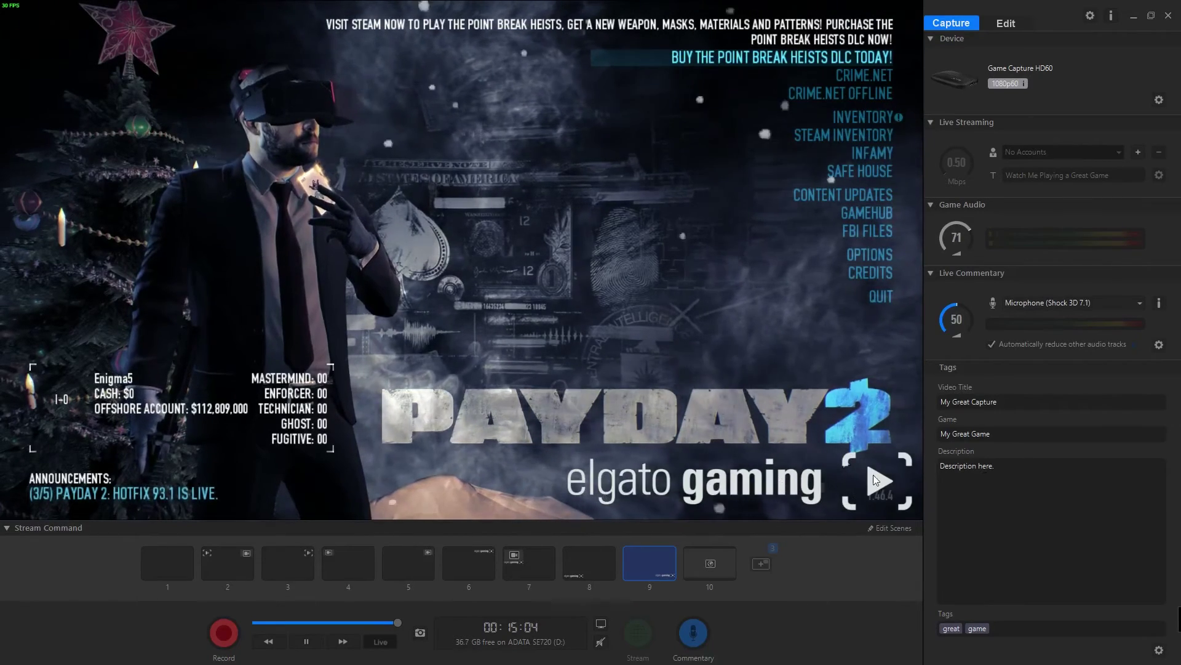
left_click(589, 570)
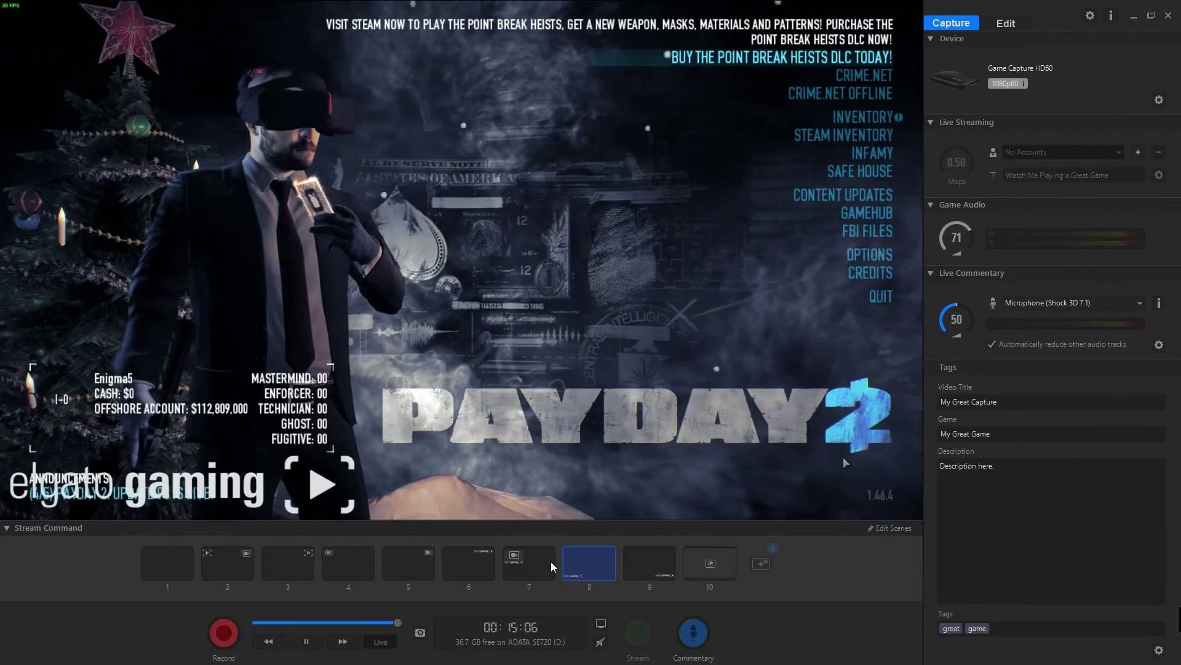
left_click(534, 561)
left_click(482, 557)
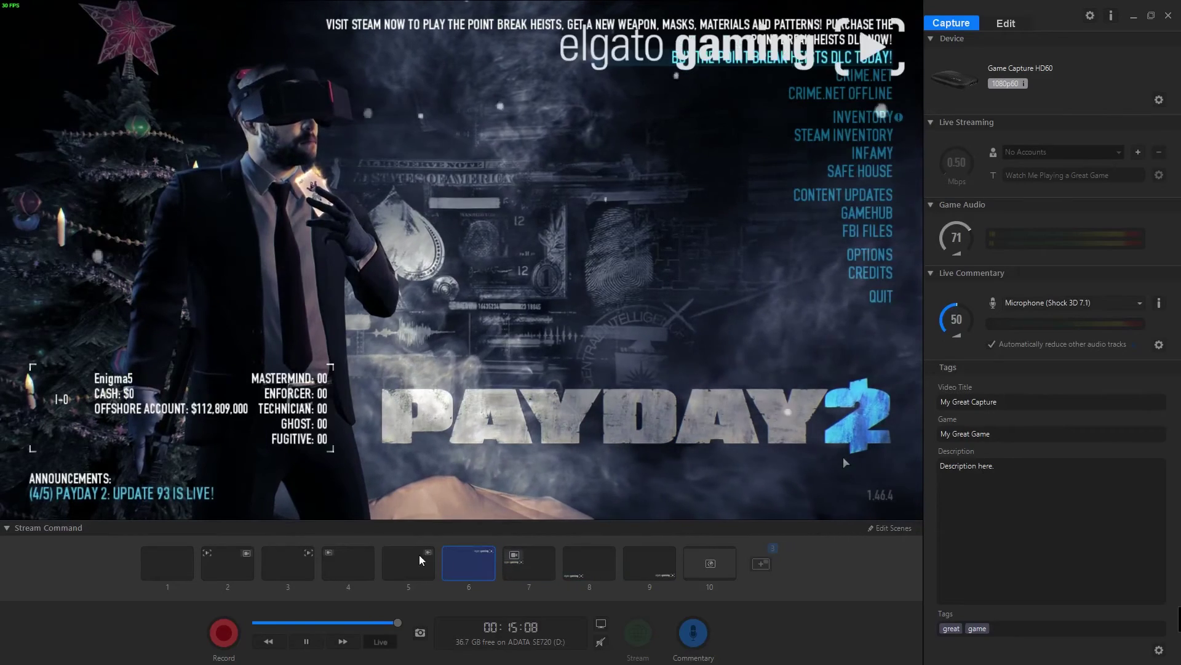
left_click(400, 555)
left_click(345, 559)
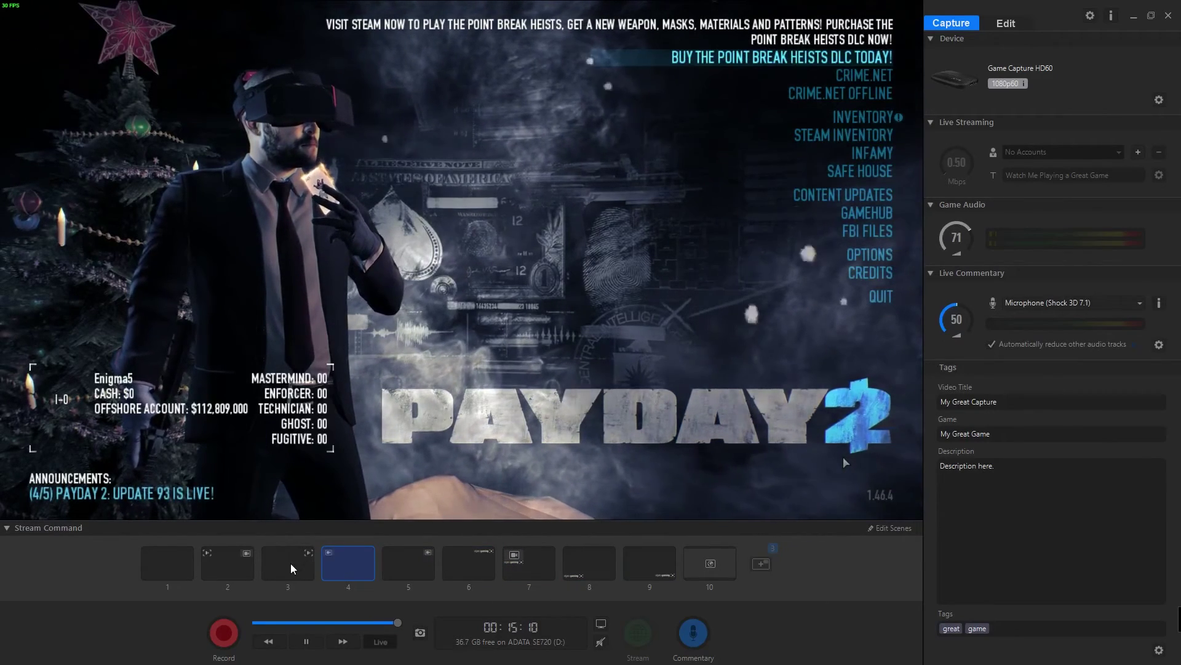
left_click(283, 561)
left_click(233, 566)
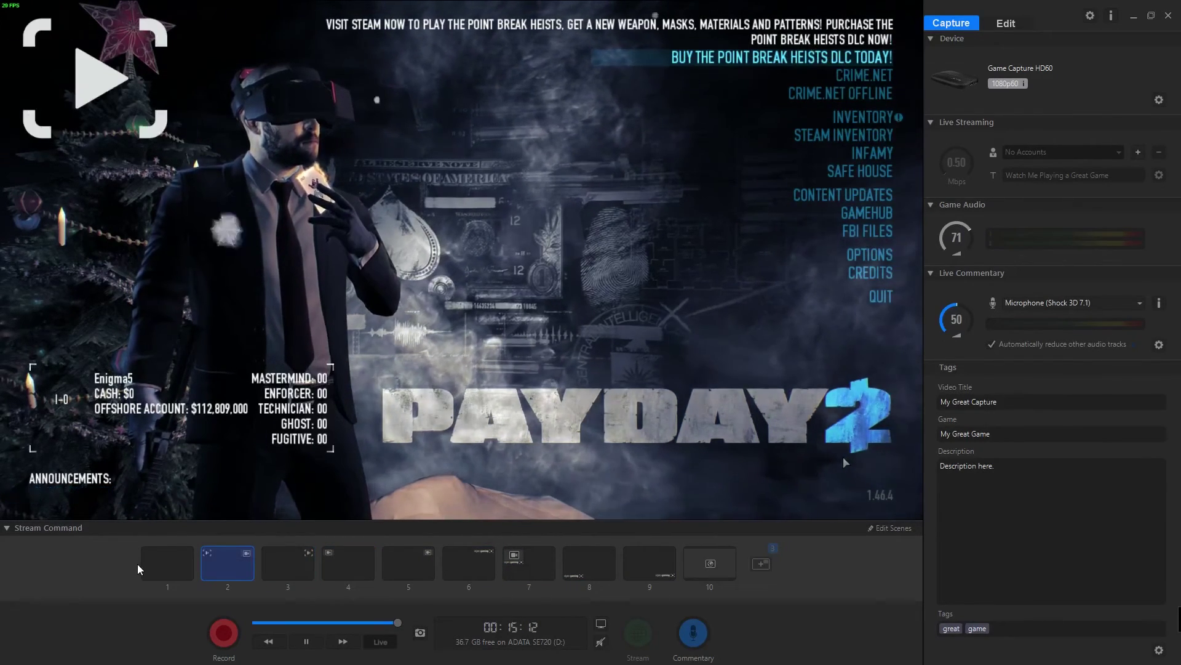
left_click(143, 564)
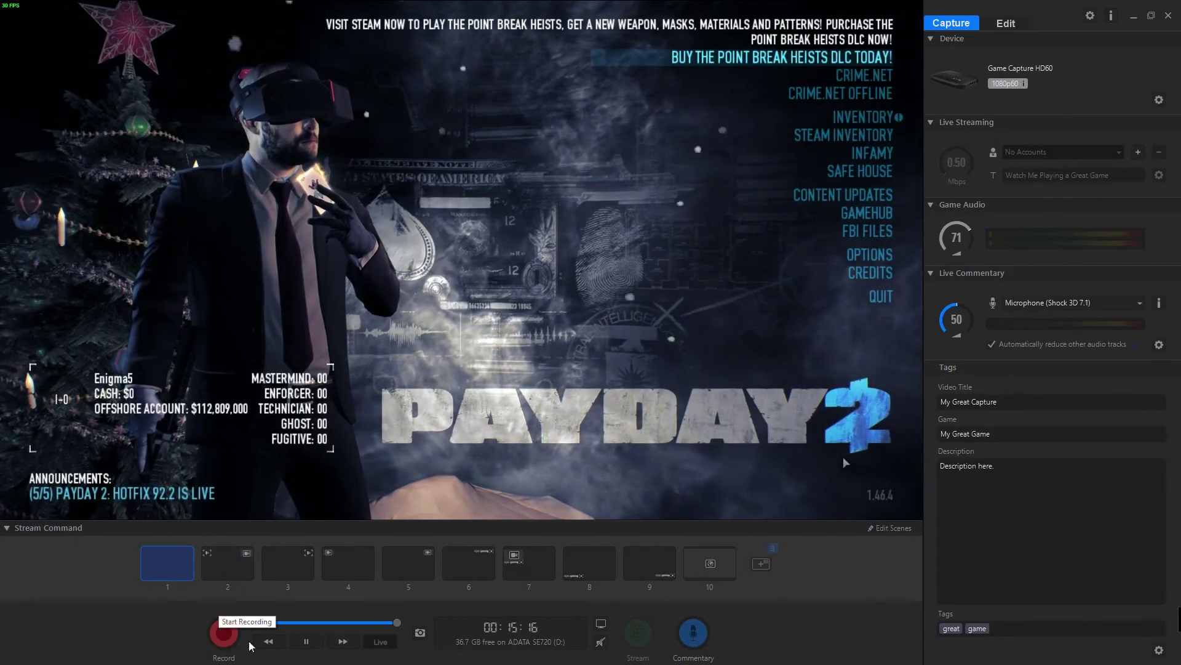
- Start recording the Payday 2 gameplay
left_click(220, 629)
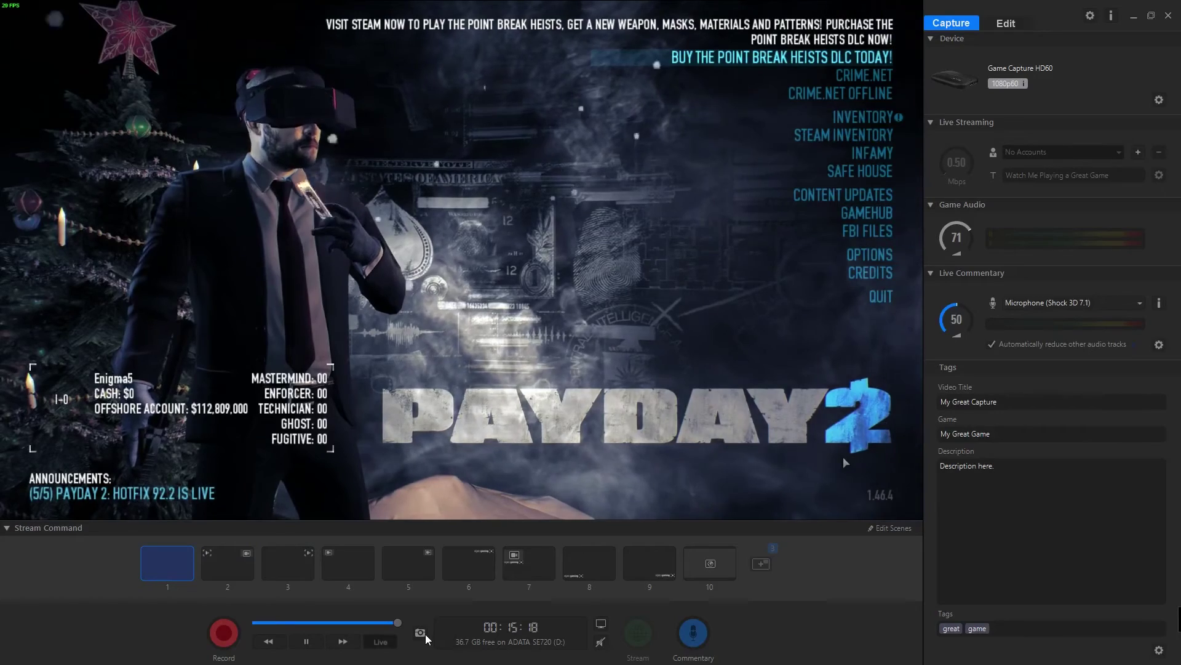